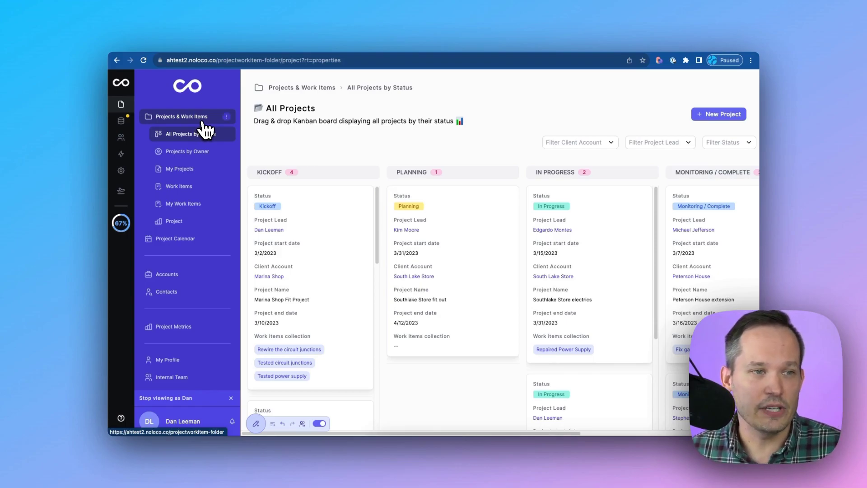
Step: Bring up the Projects & Work Items folder's settings, with name, projectworkitem-folder path and Folder icon
left_click(226, 117)
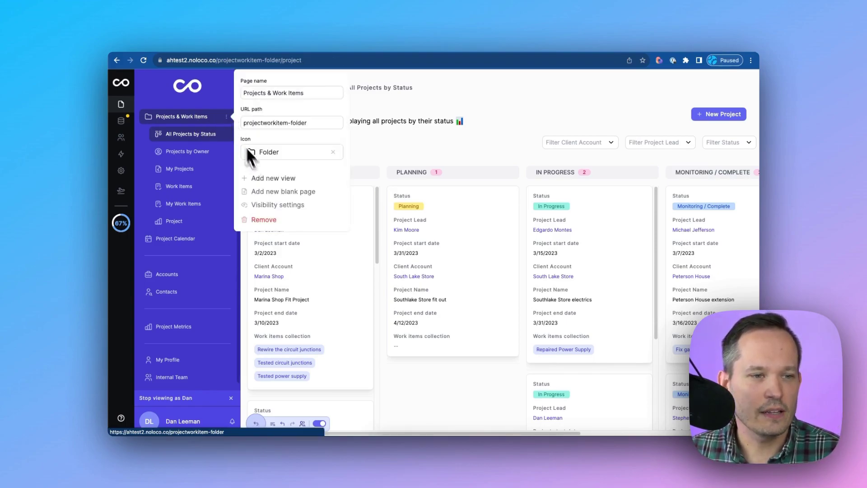
Step: Limit the Projects & Work Items folder to internal users with the Team Admin role
left_click(266, 204)
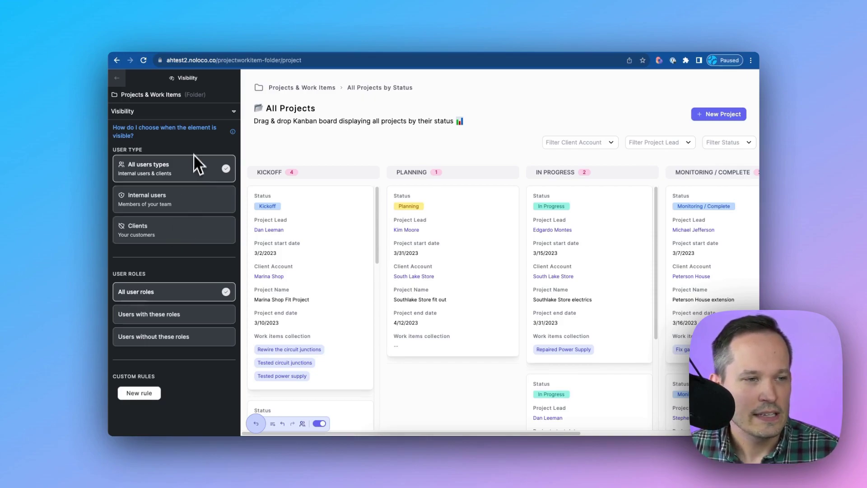
left_click(182, 212)
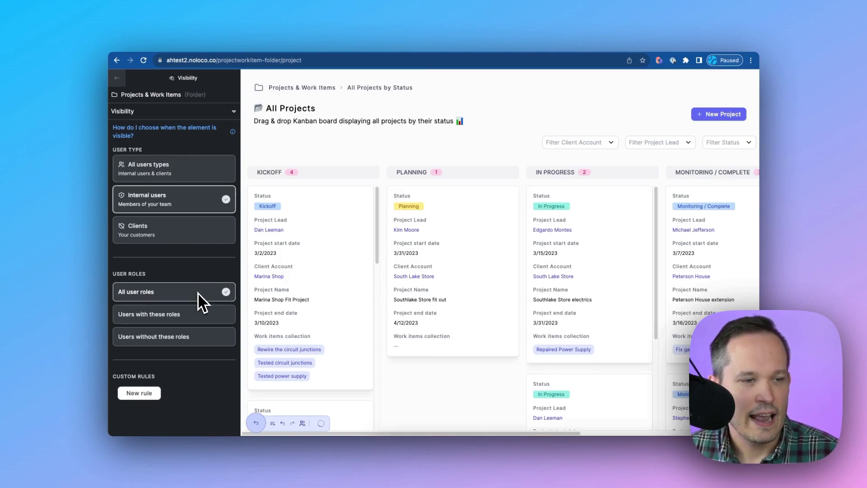
left_click(195, 316)
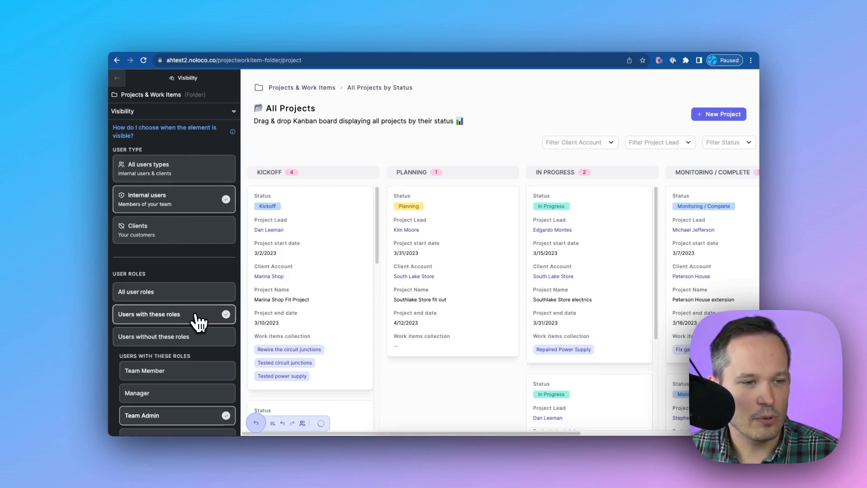
scroll(193, 334, "down", 2)
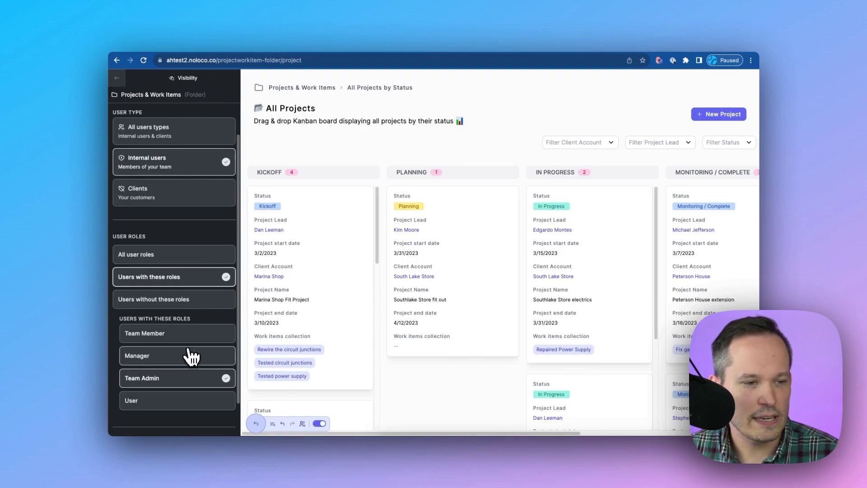
scroll(190, 368, "down", 1)
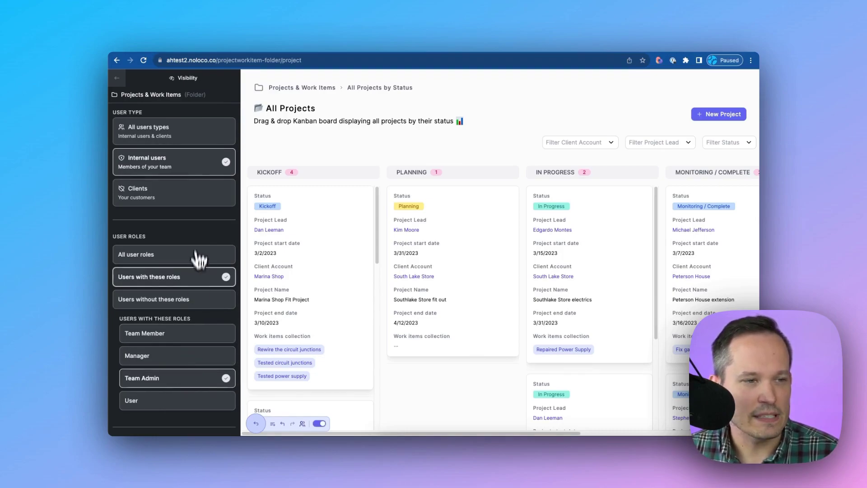
left_click(364, 148)
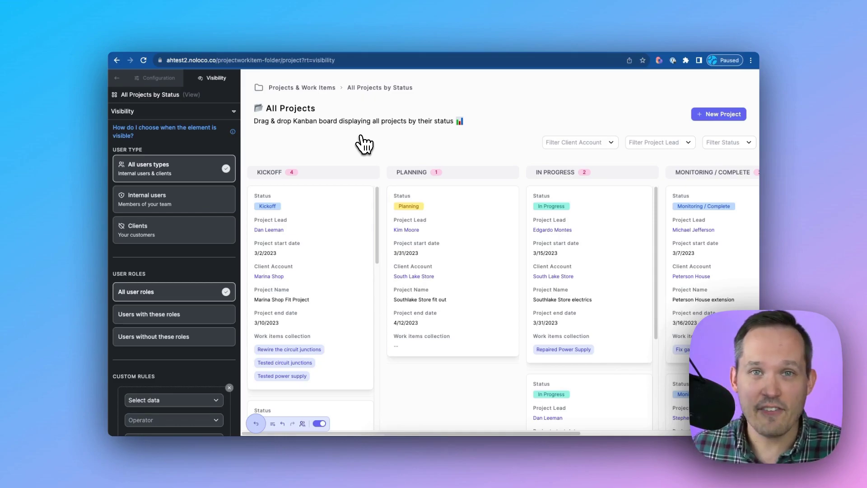
Step: Preview the live app as a Team Member user to confirm the folder is hidden
left_click(319, 423)
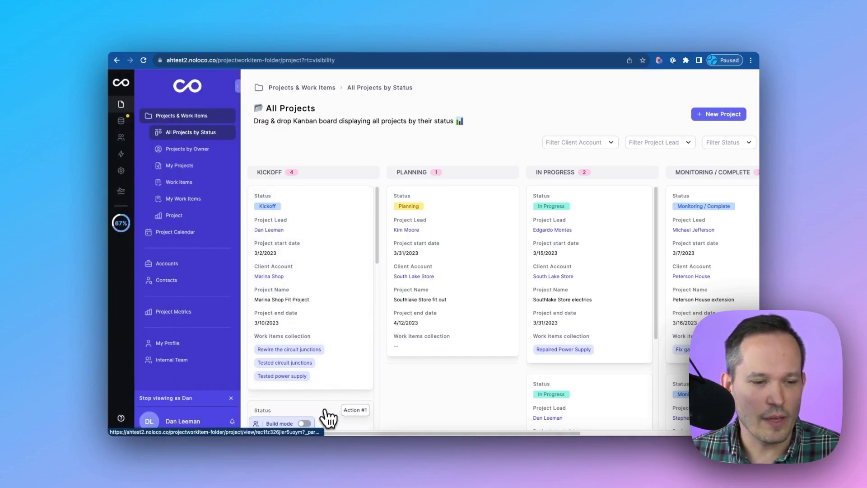
left_click(257, 424)
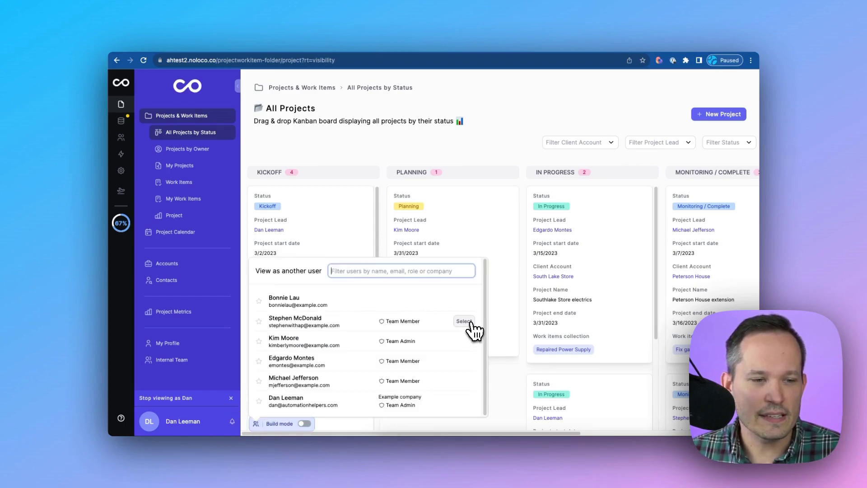
left_click(470, 322)
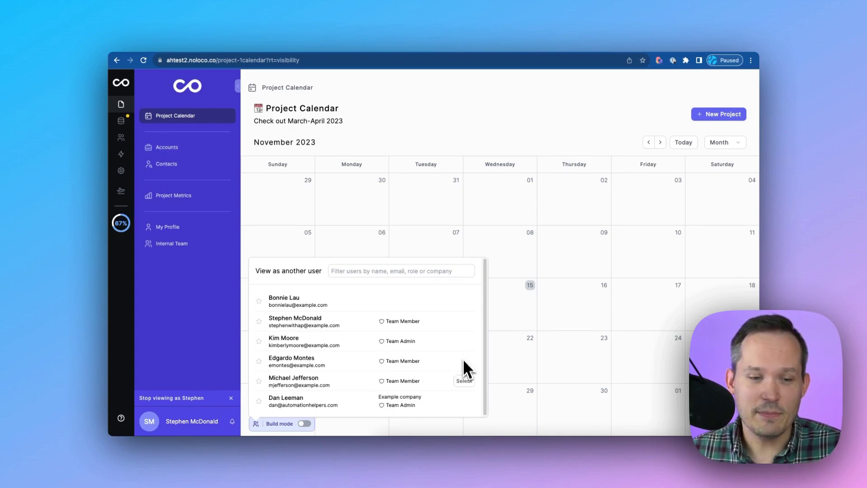
Step: Switch back to previewing as the Team Admin and open the All Projects by Status board
left_click(462, 401)
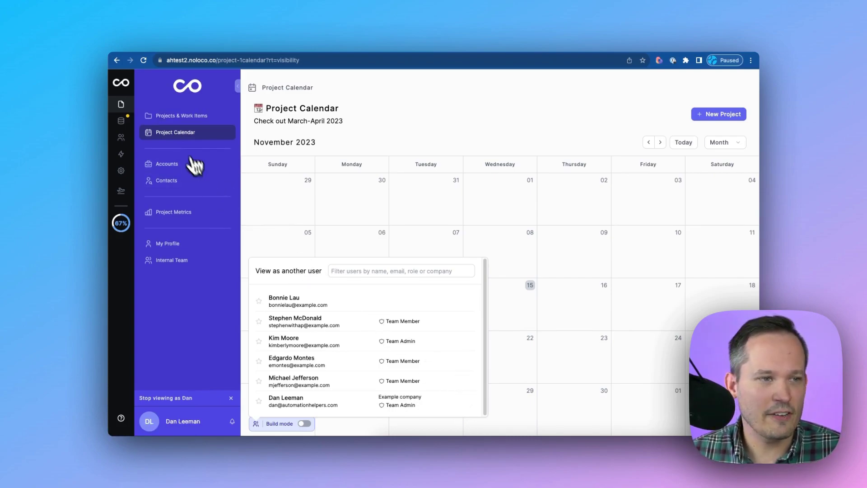
left_click(184, 141)
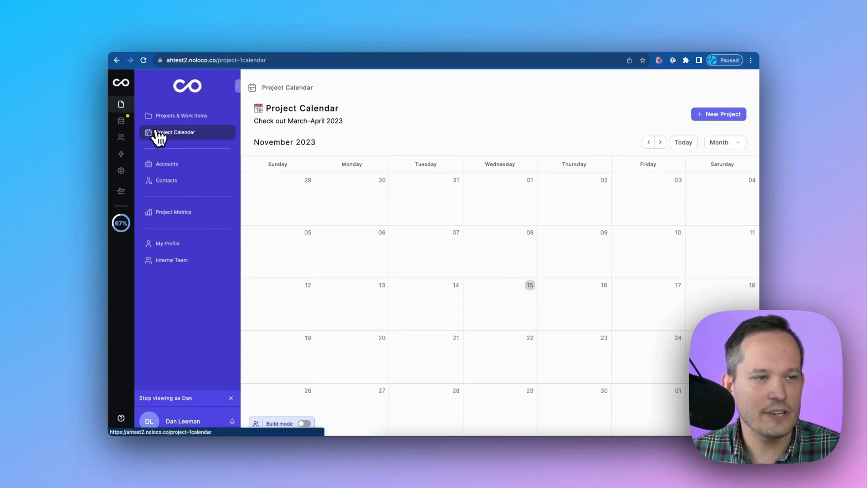
left_click(155, 118)
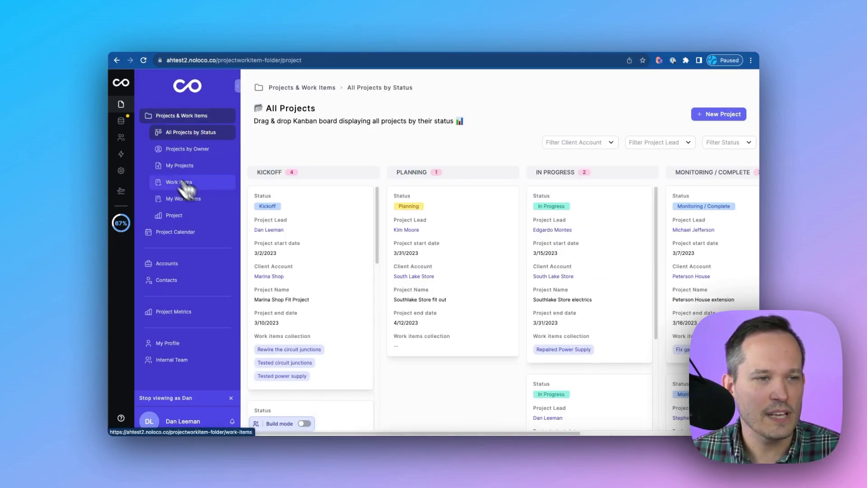
Step: Return to edit mode and bring up the All Projects by Status view's configuration
key("super+e")
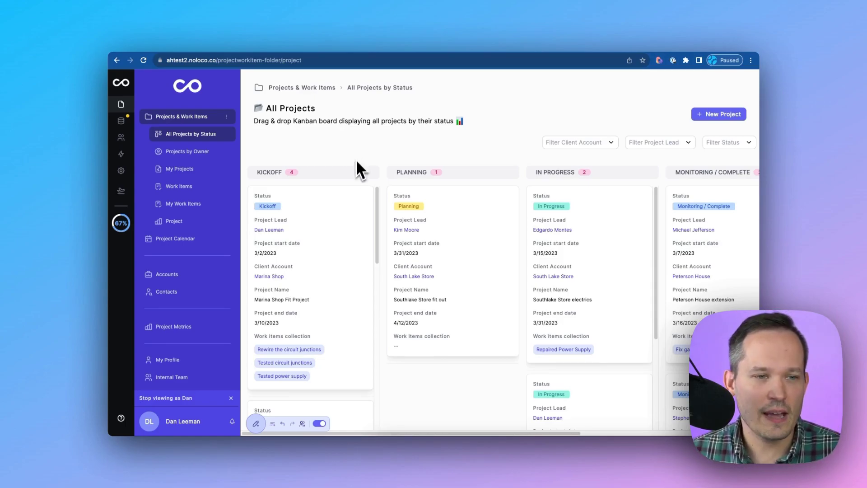
left_click(346, 185)
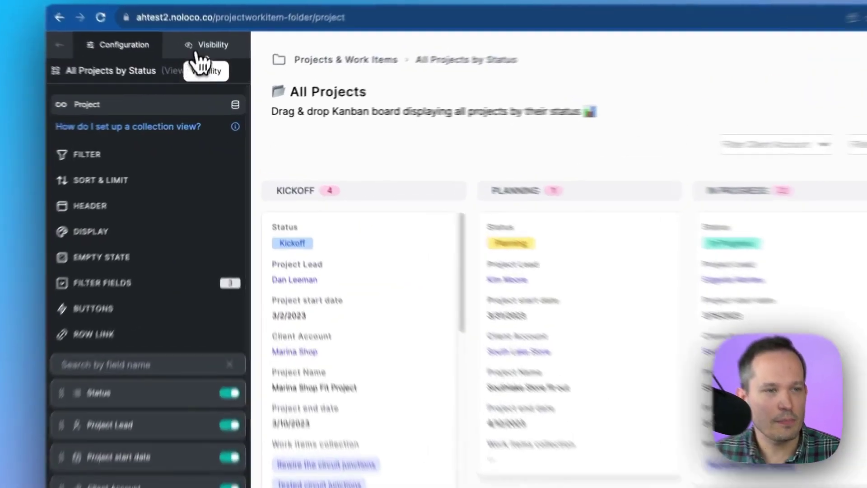
left_click(212, 78)
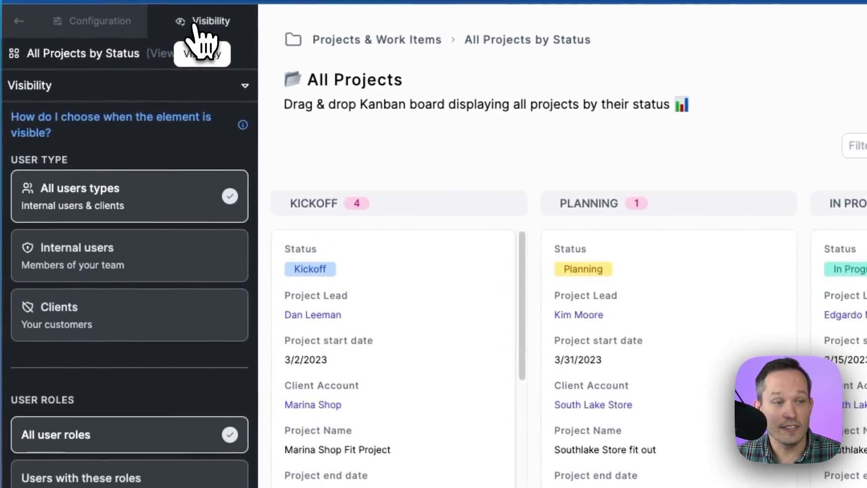
left_click(141, 27)
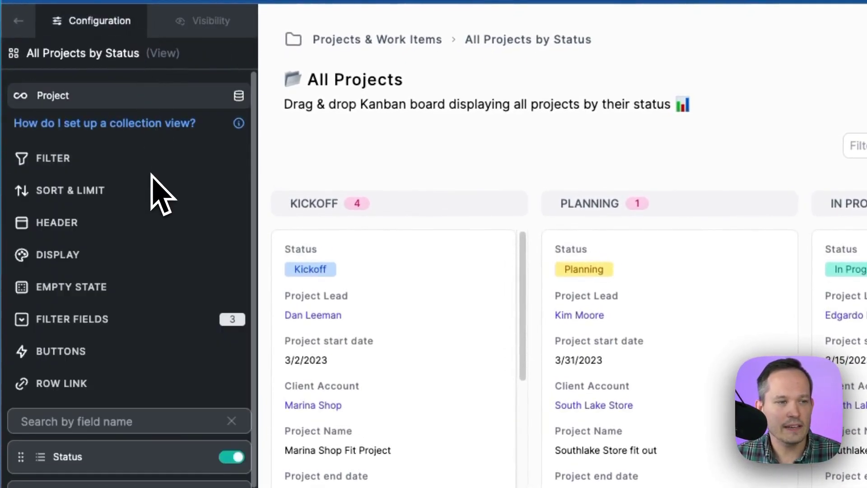
Step: Start a board filter and list the Logged in User's linked fields
left_click(108, 163)
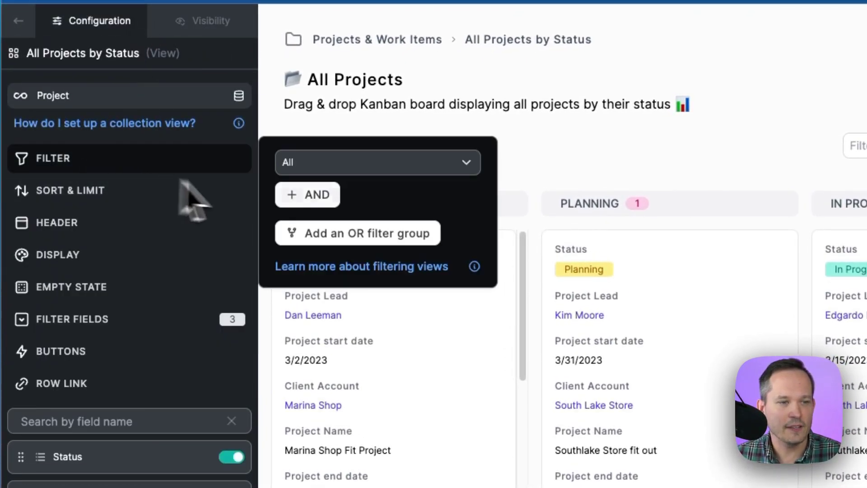
left_click(317, 167)
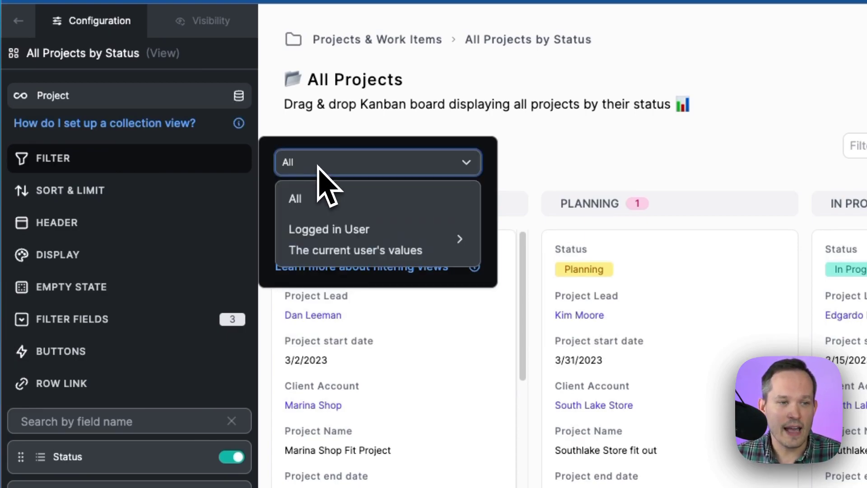
left_click(350, 237)
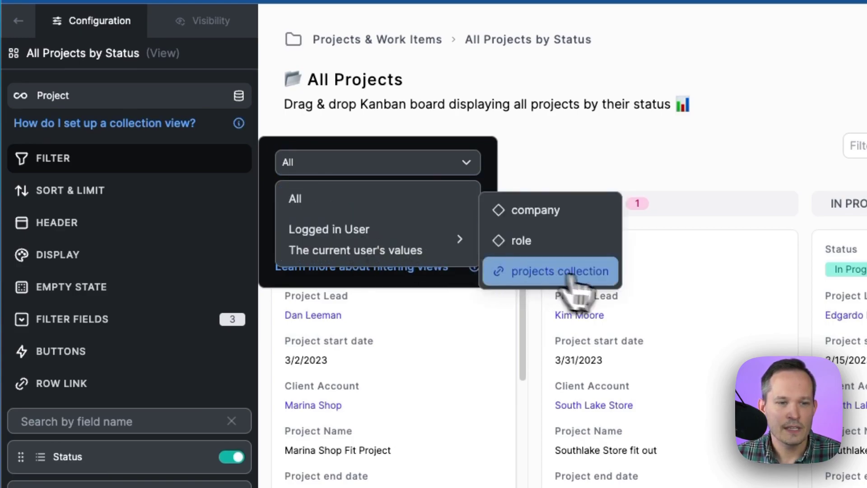
Step: Filter the board to the logged-in user's projects collection and dismiss the preview user list
left_click(601, 271)
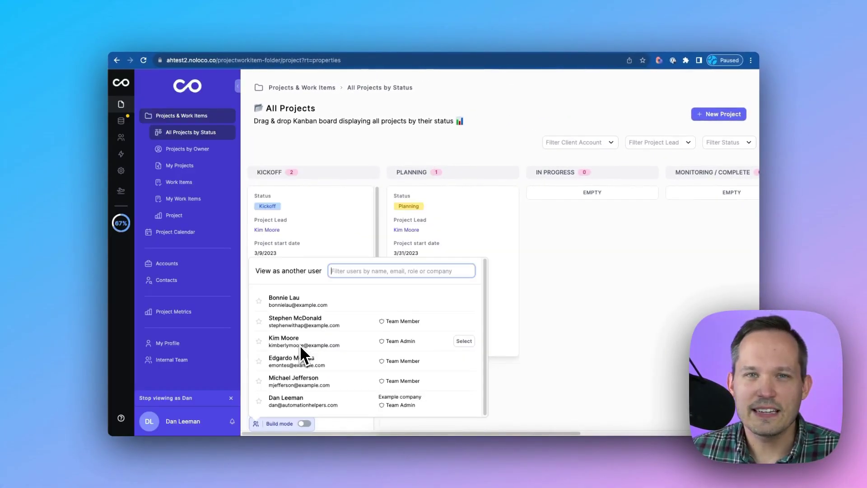
left_click(397, 161)
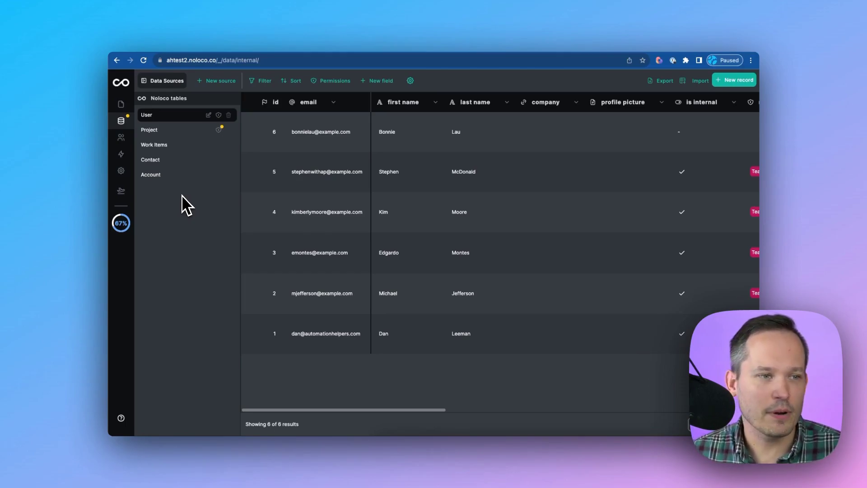
Step: Review the app's User roles in Settings and start adding a new role
left_click(120, 170)
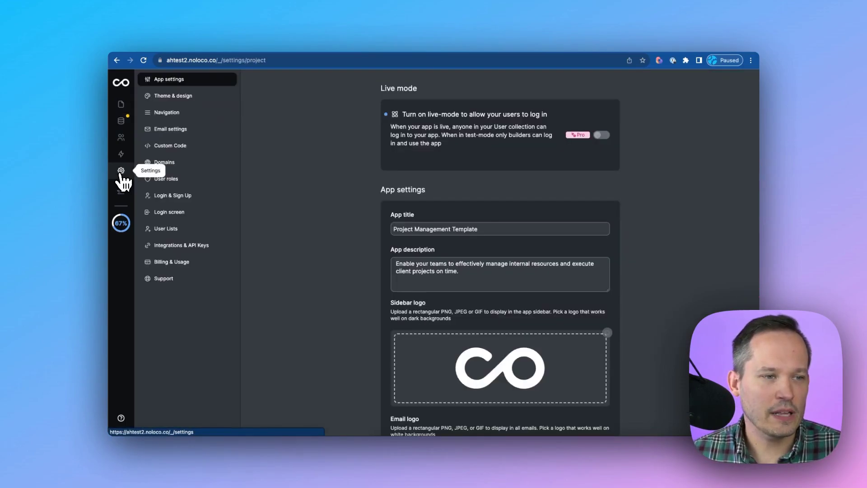
left_click(158, 181)
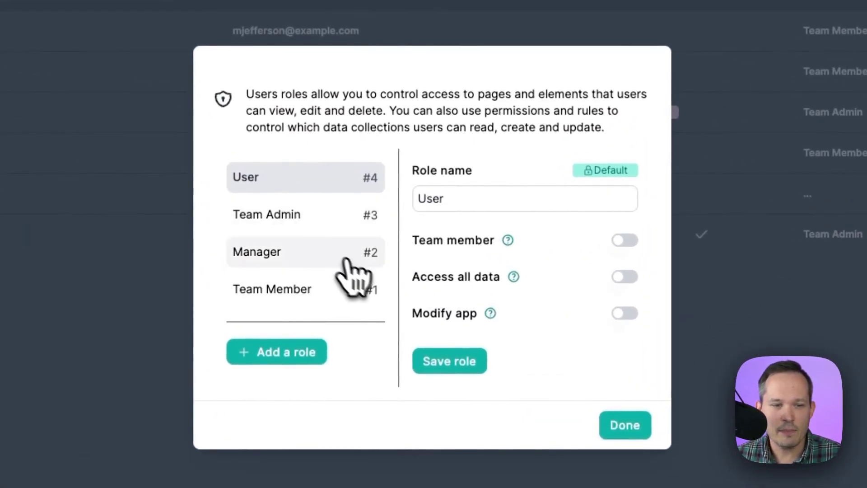
left_click(315, 354)
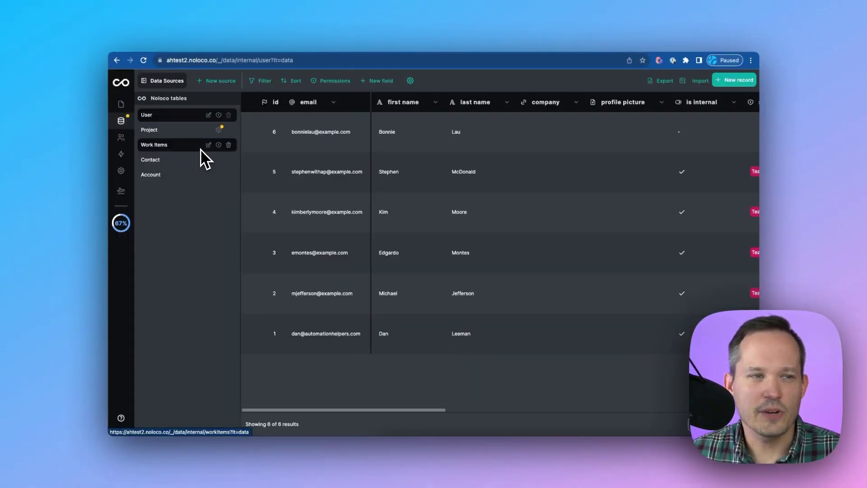
Step: Inspect the Project table's Permission 1 rule and its User, Manager and Team Member roles
left_click(219, 129)
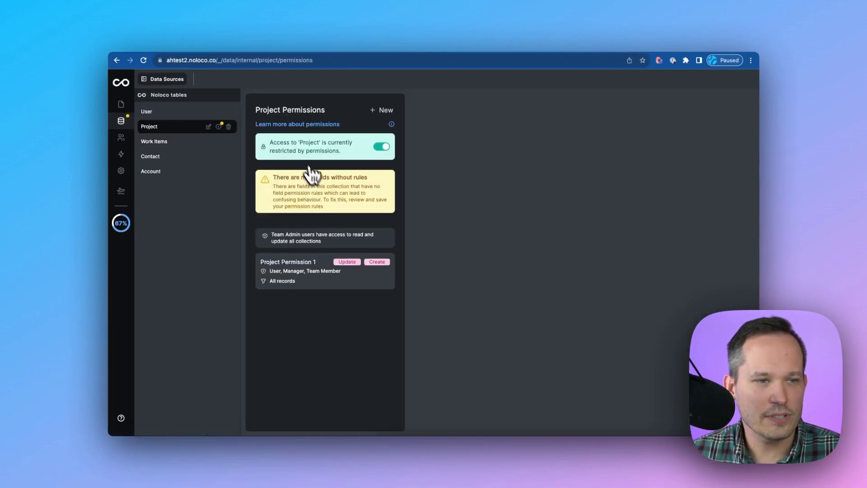
left_click(317, 279)
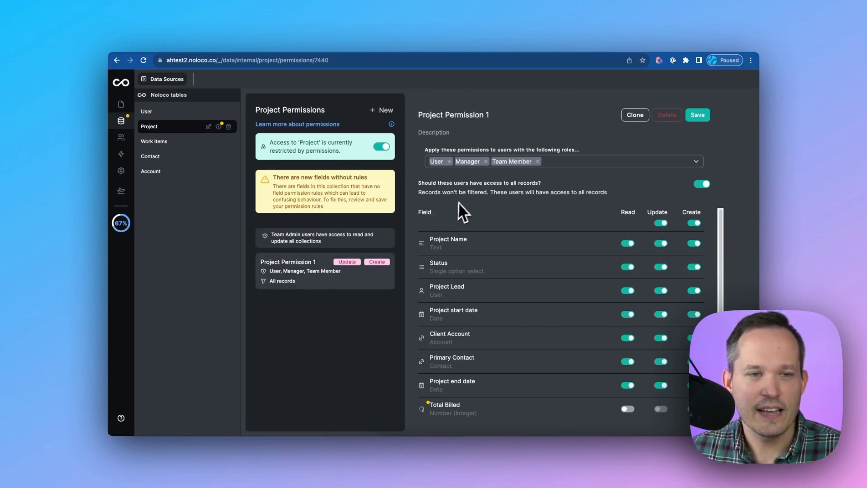
left_click(516, 165)
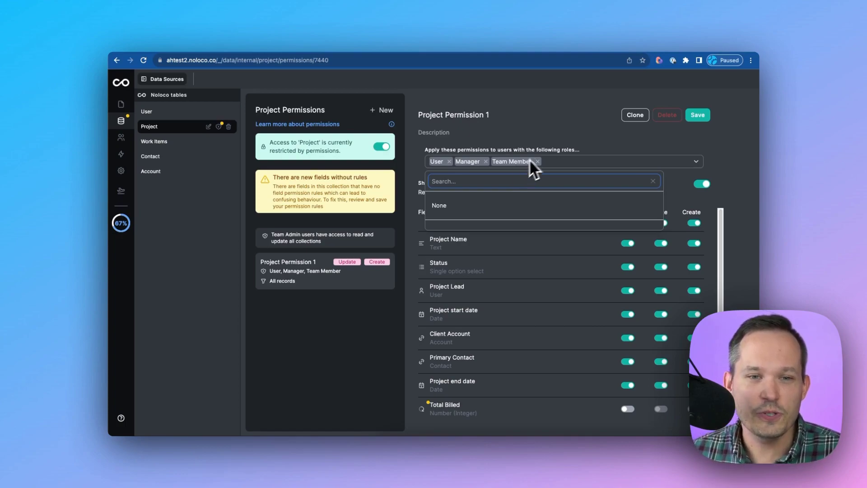
left_click(557, 137)
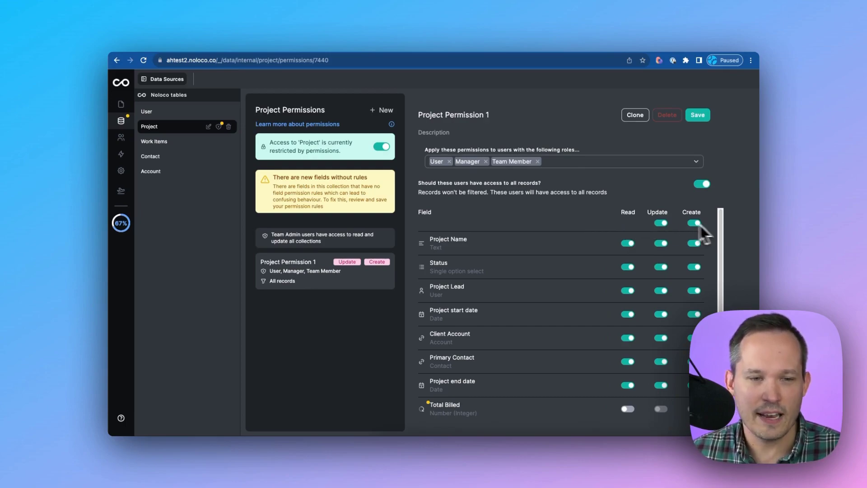
scroll(612, 278, "down", 1)
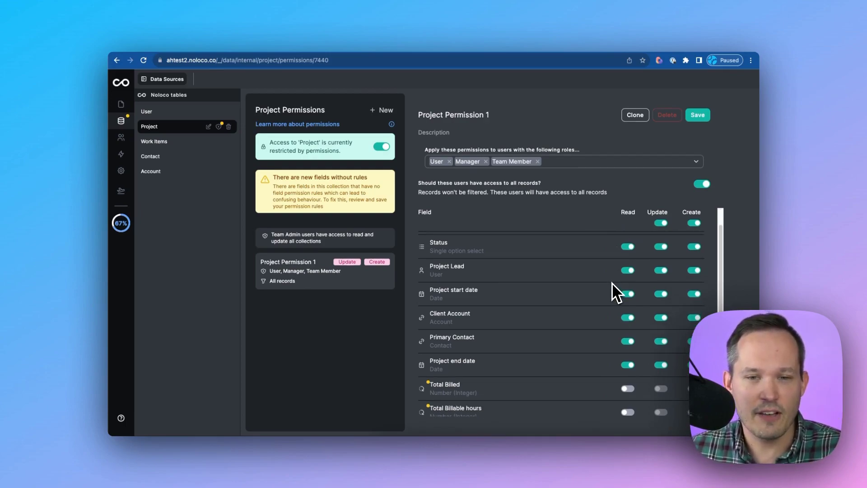
scroll(611, 282, "down", 1)
scroll(611, 283, "up", 2)
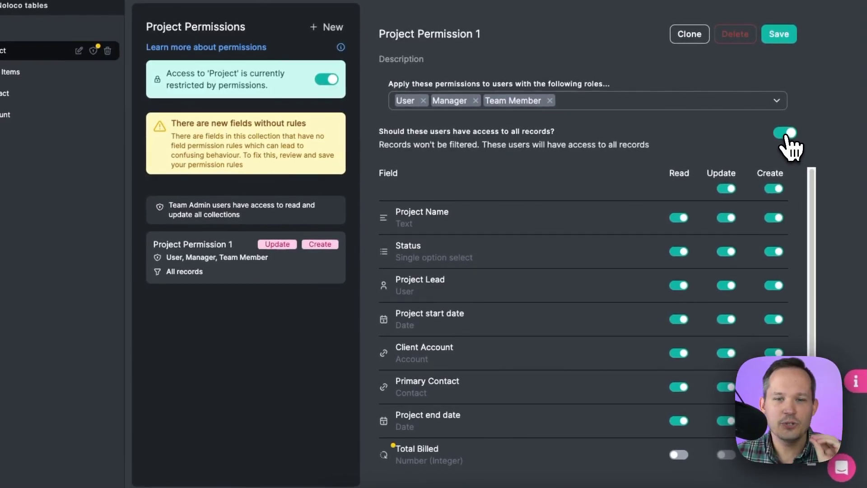
Step: Switch off all-records access for Project Permission 1 and add a blank access rule
left_click(785, 133)
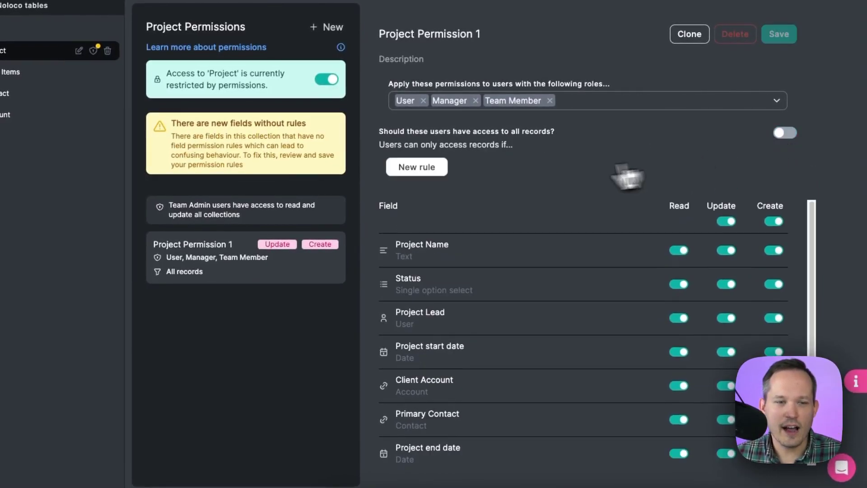
left_click(417, 167)
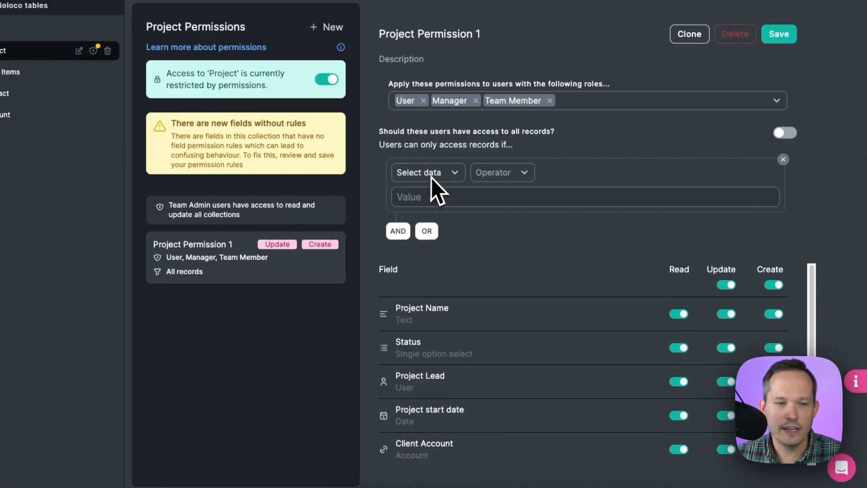